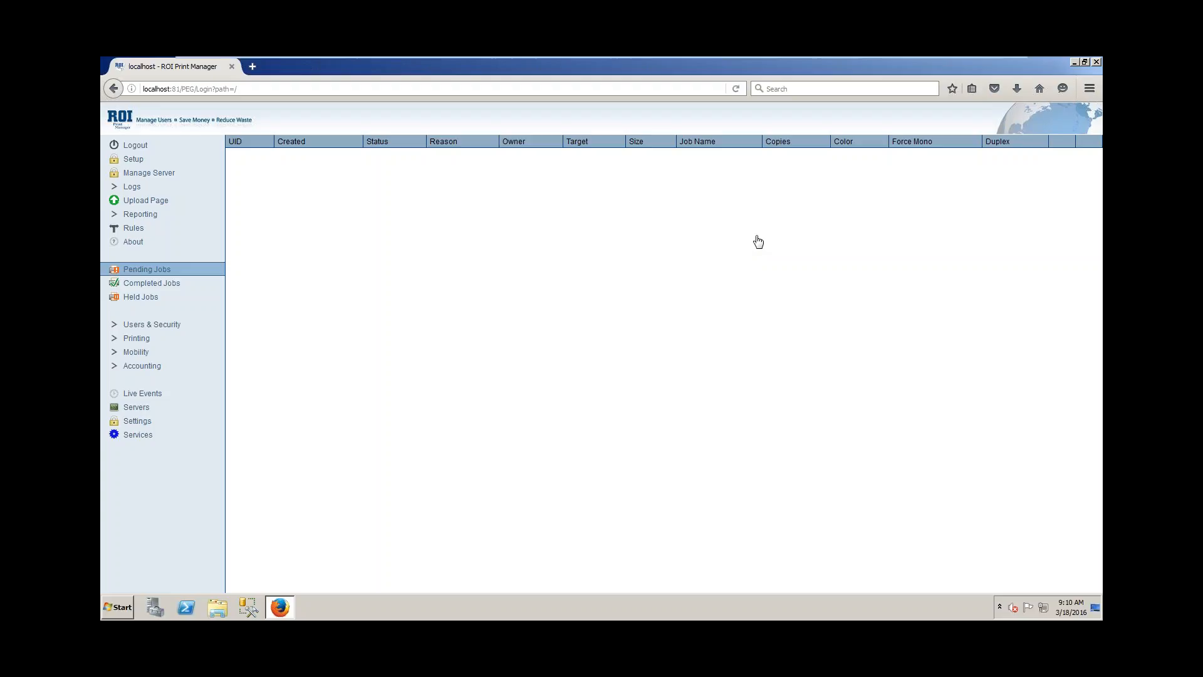
# Set This Server's hostname or IP address to 192.168.1.103, save the change, and view the service statuses under Manage Server
pyautogui.click(137, 411)
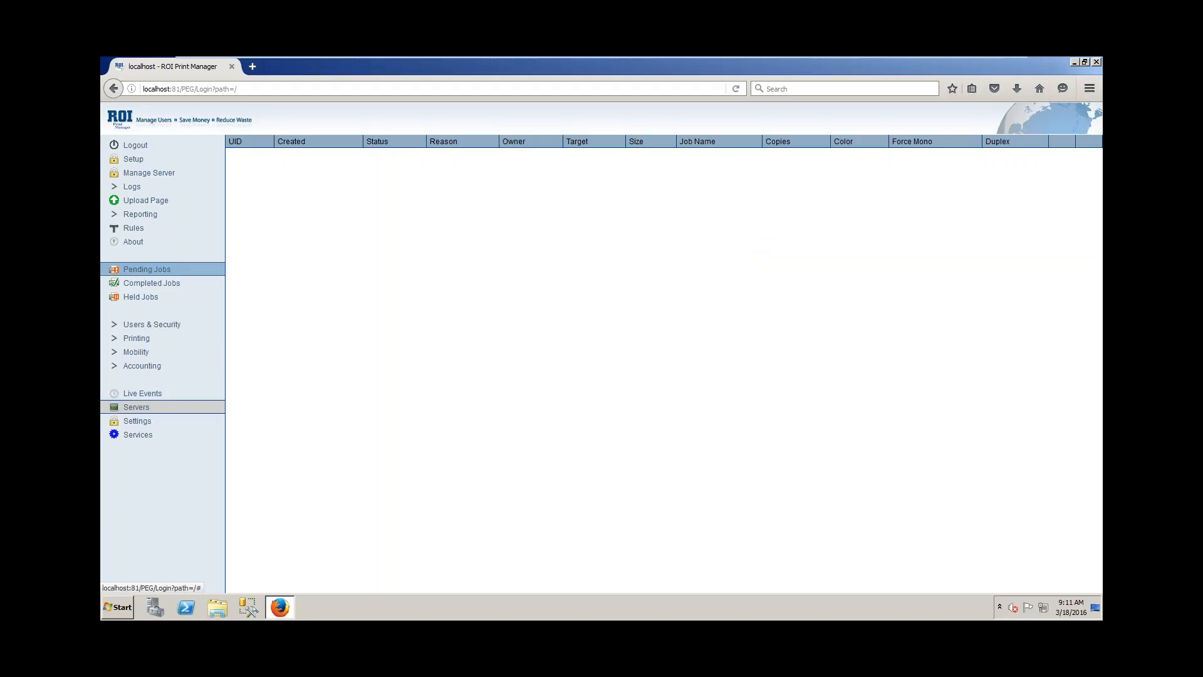
pyautogui.click(177, 414)
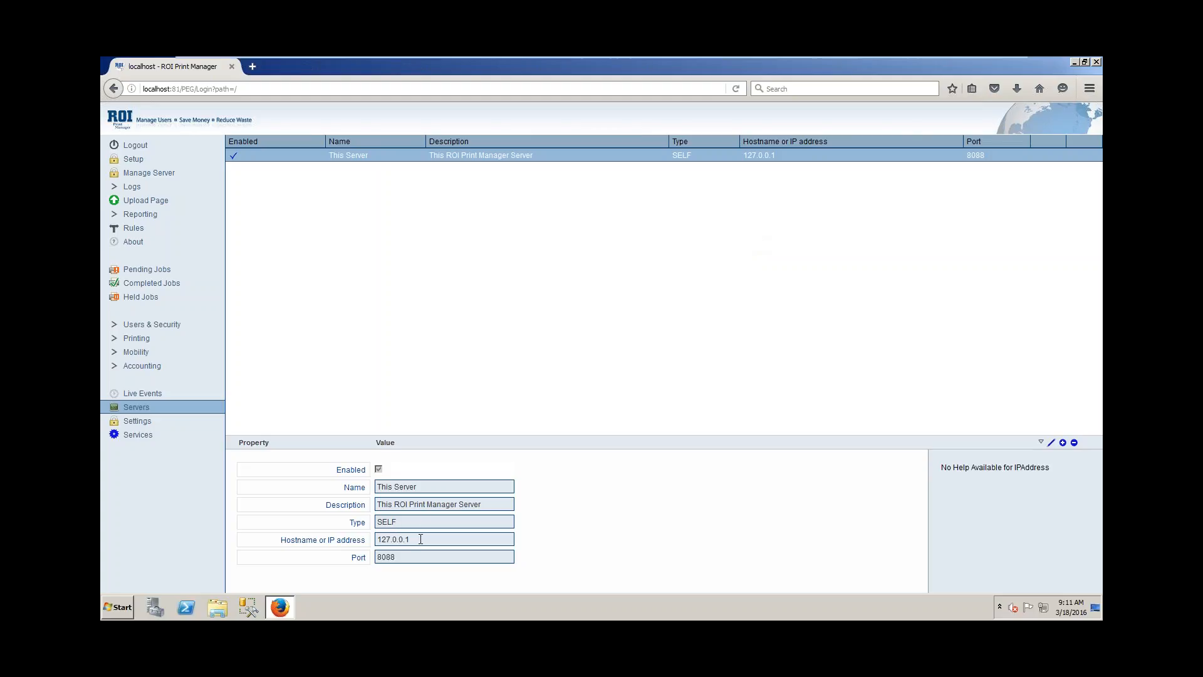
pyautogui.click(421, 539)
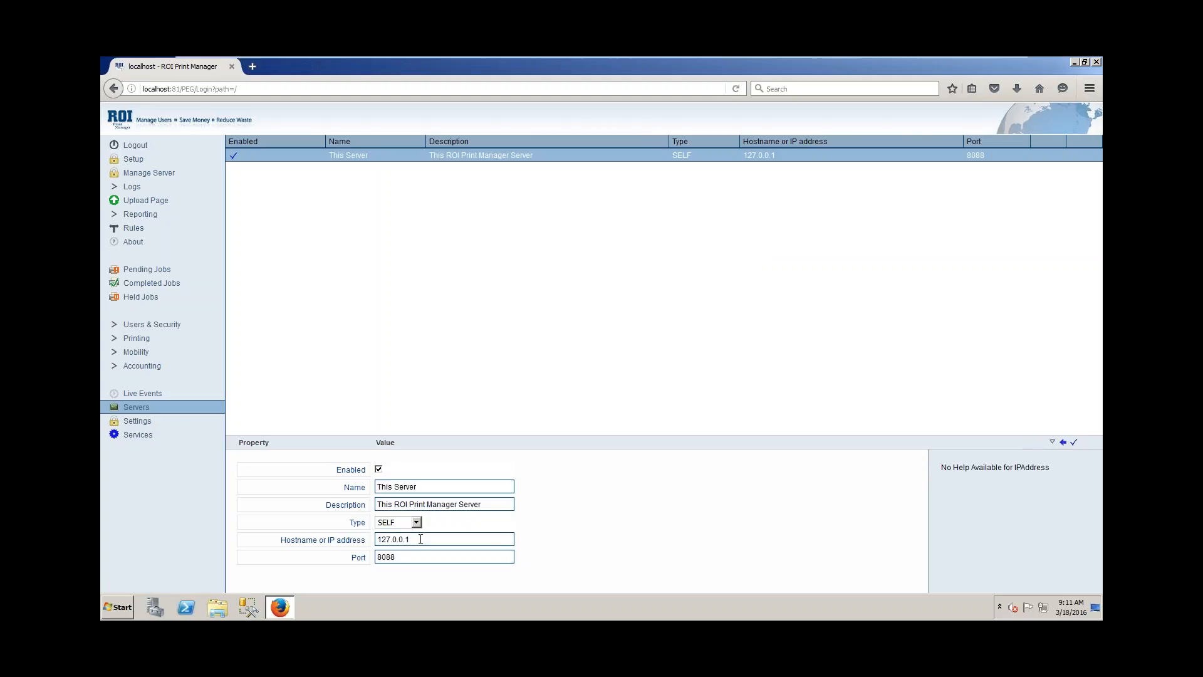
pyautogui.click(421, 539)
pyautogui.press('BackSpace')
pyautogui.press('BackSpace')
pyautogui.press('BackSpace')
pyautogui.press('BackSpace')
pyautogui.press('BackSpace')
pyautogui.press('BackSpace')
pyautogui.press('BackSpace')
pyautogui.press('BackSpace')
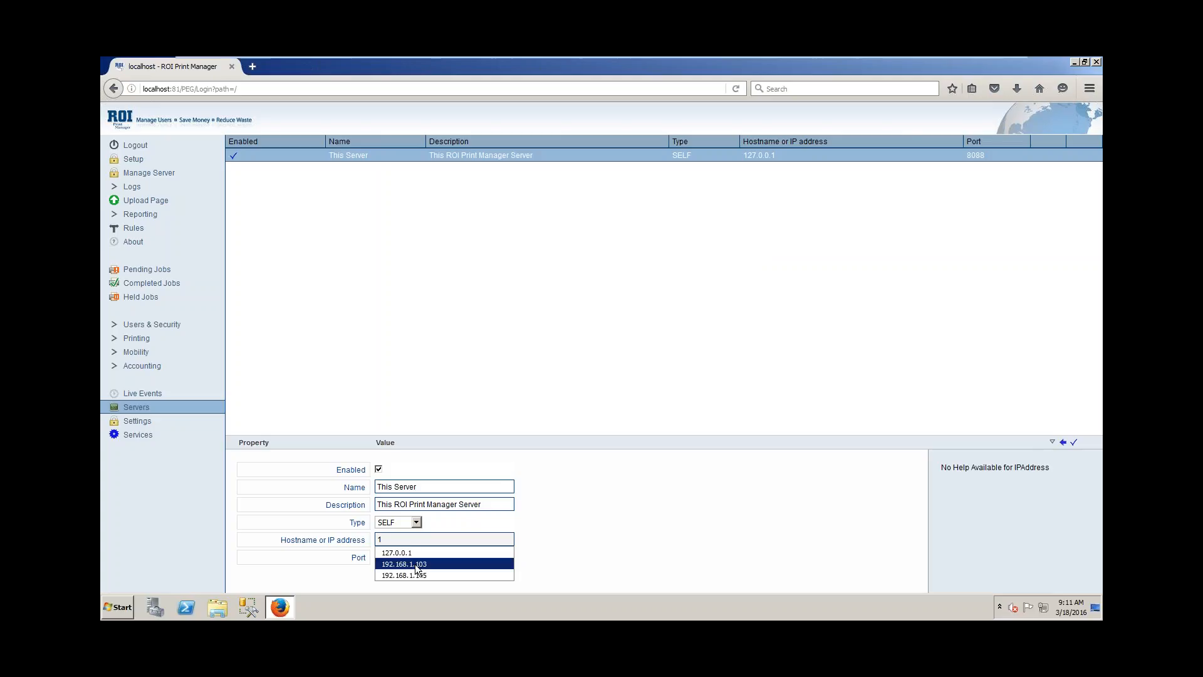
pyautogui.click(415, 565)
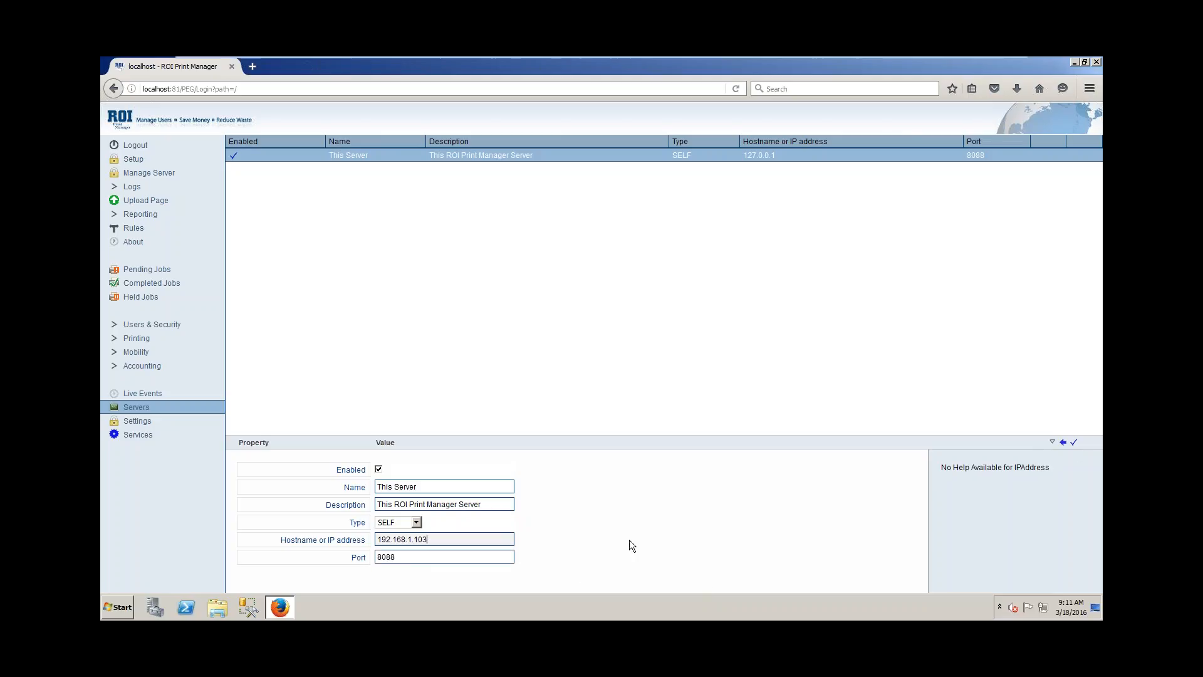
pyautogui.click(1076, 445)
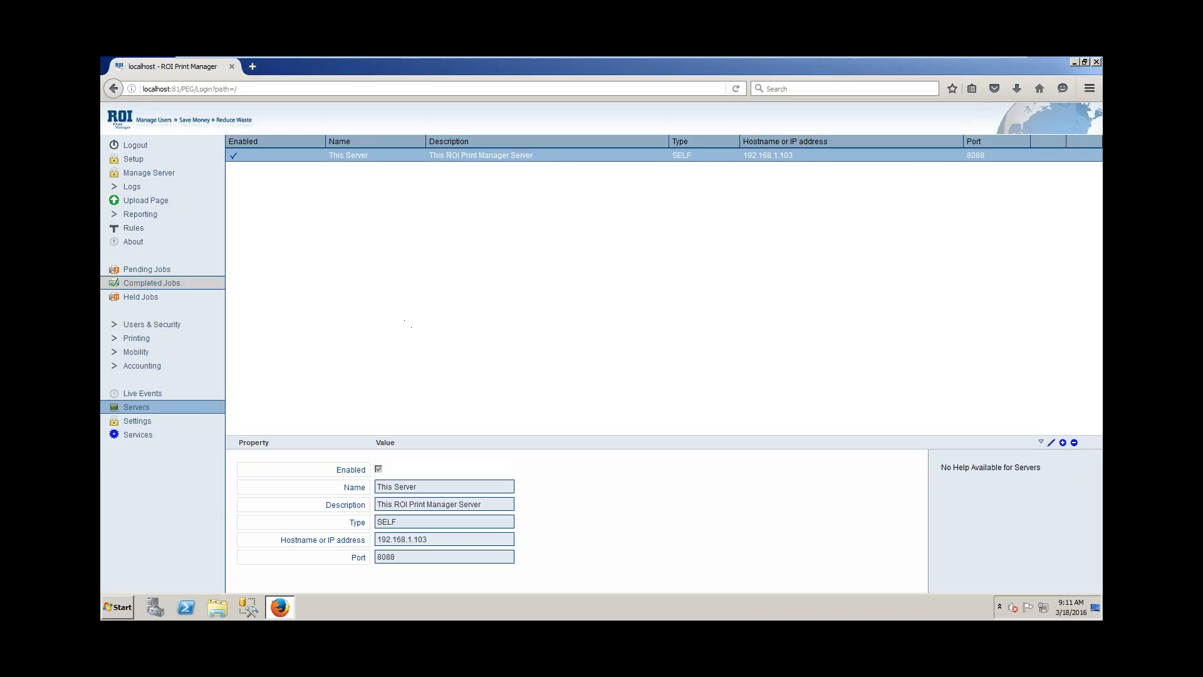
pyautogui.click(150, 174)
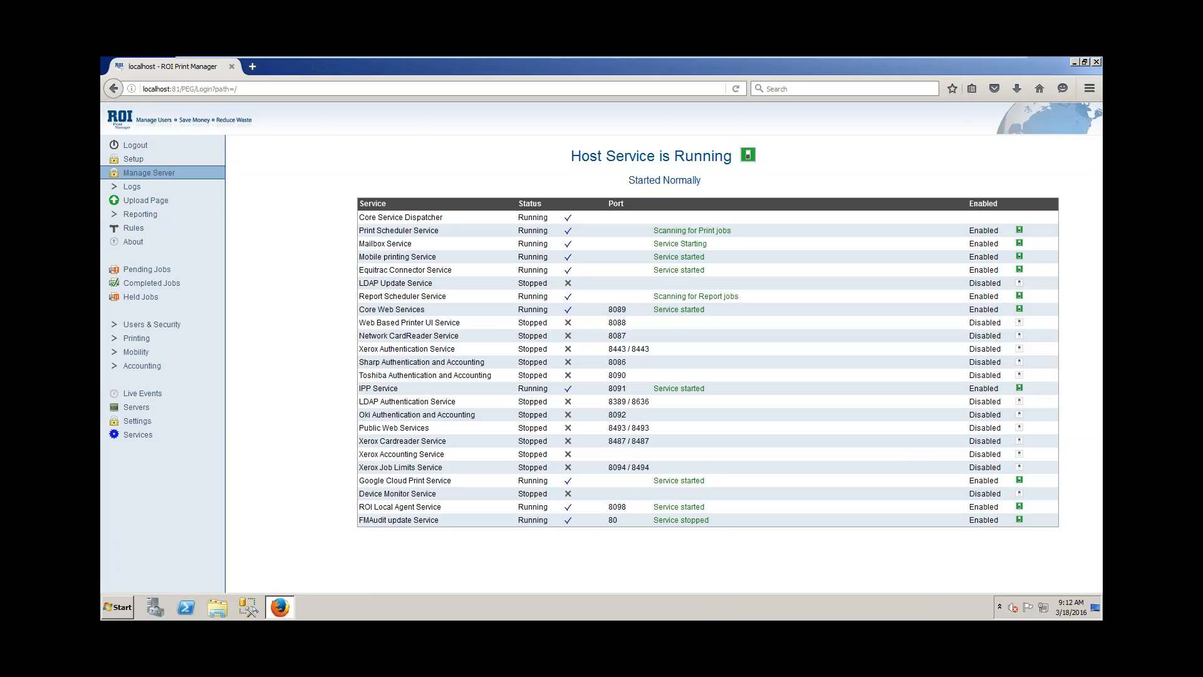
# Launch ROIPackager.exe from C:\Program Files (x86)\PCS\ROI Print Manager in Windows Explorer
pyautogui.click(216, 605)
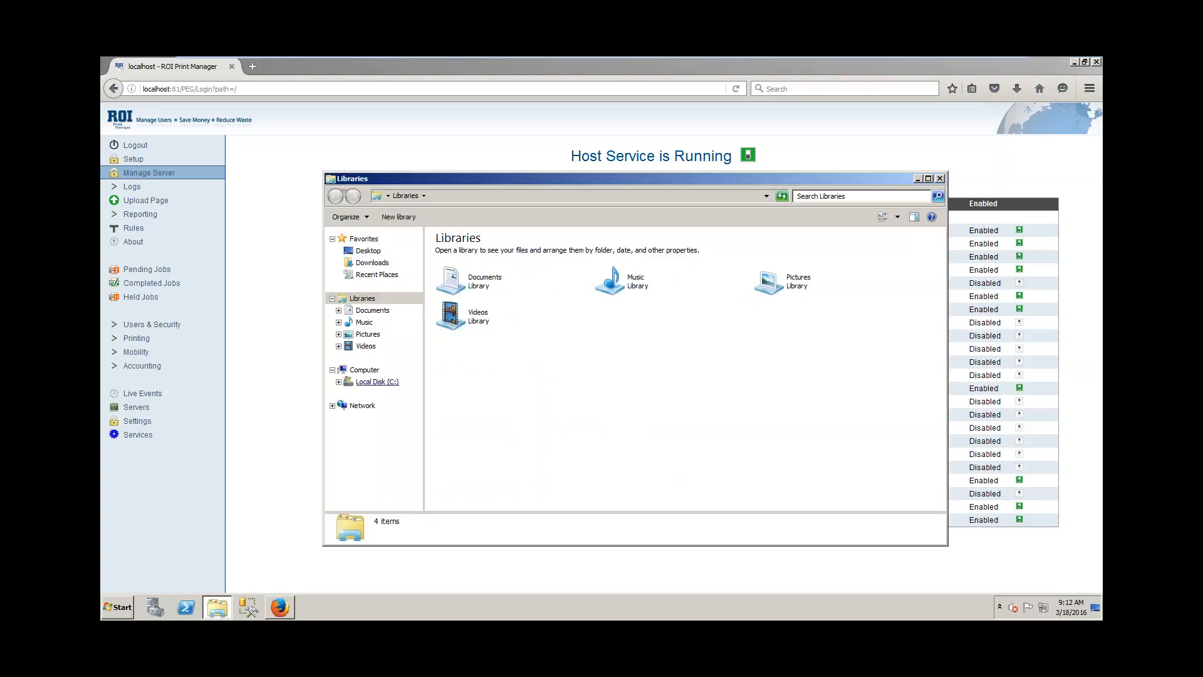
pyautogui.click(379, 383)
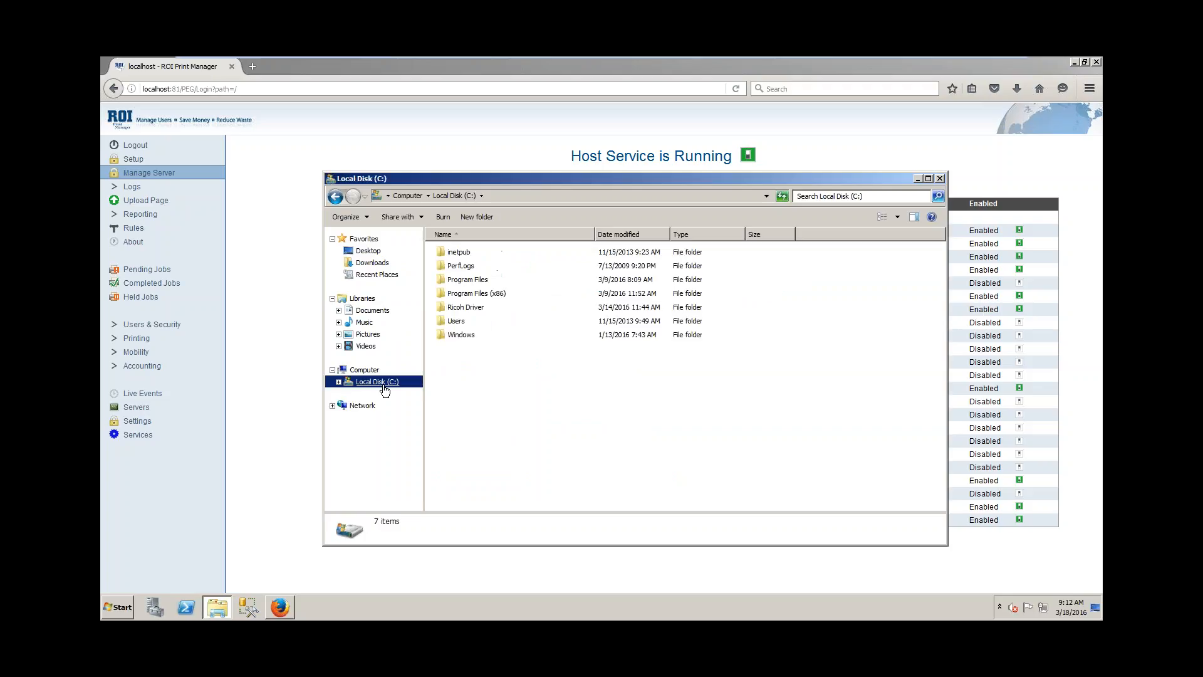
pyautogui.doubleClick(476, 294)
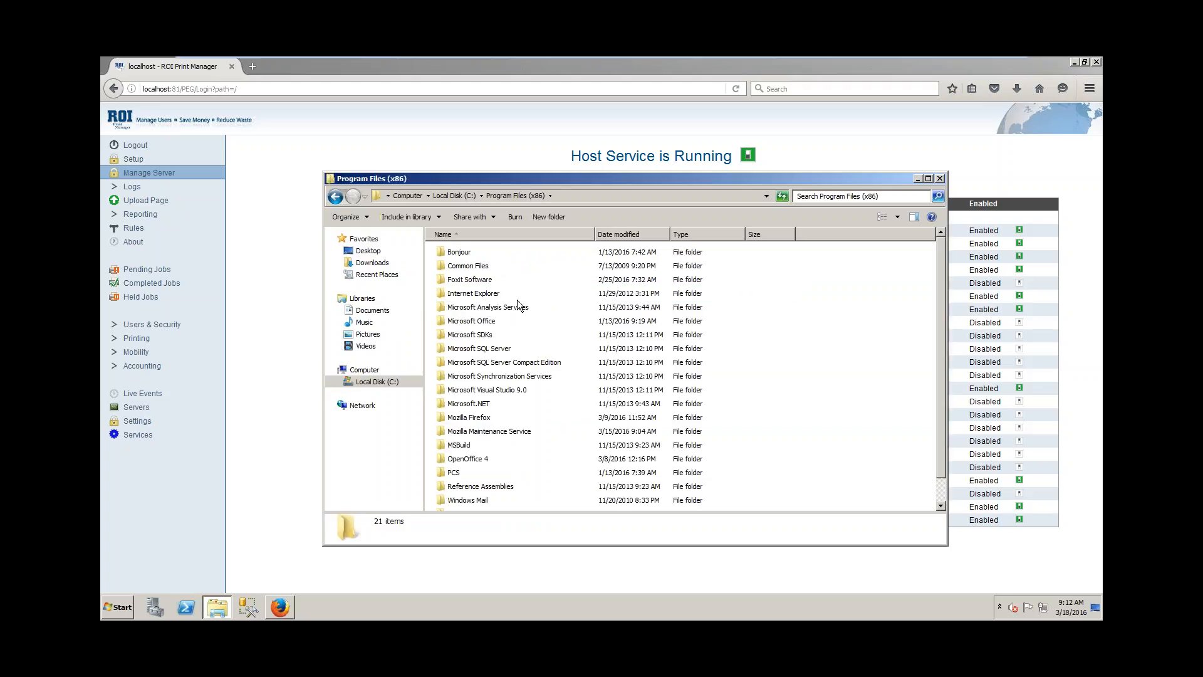
pyautogui.doubleClick(455, 473)
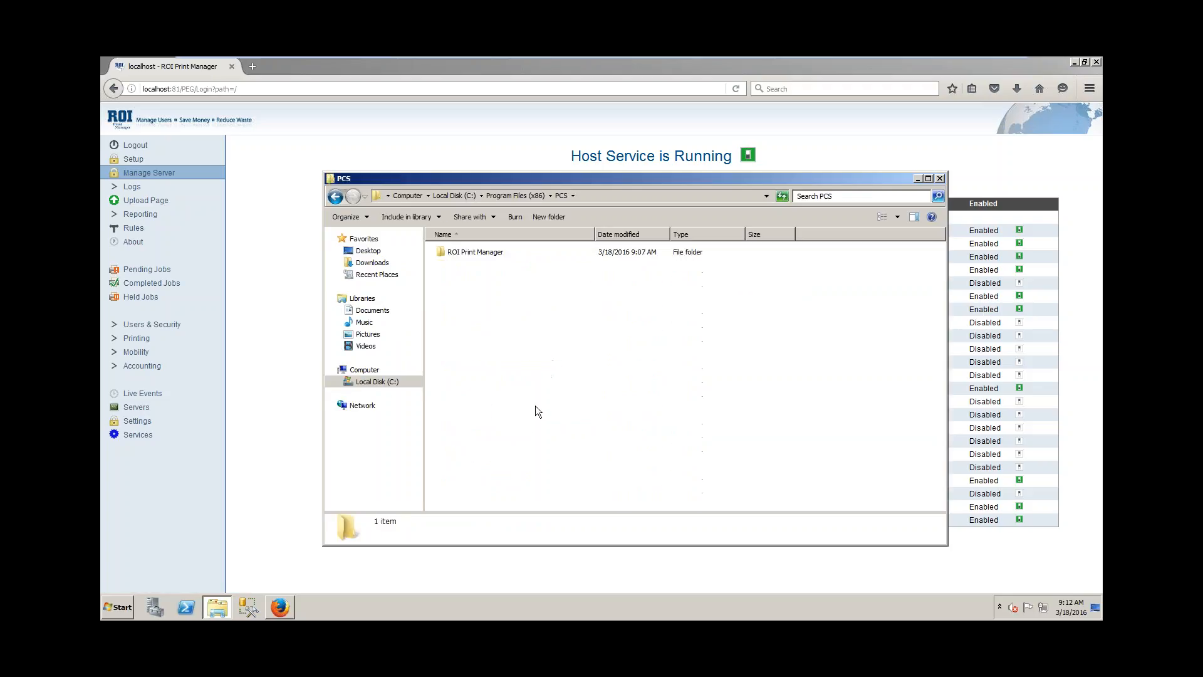
pyautogui.doubleClick(475, 252)
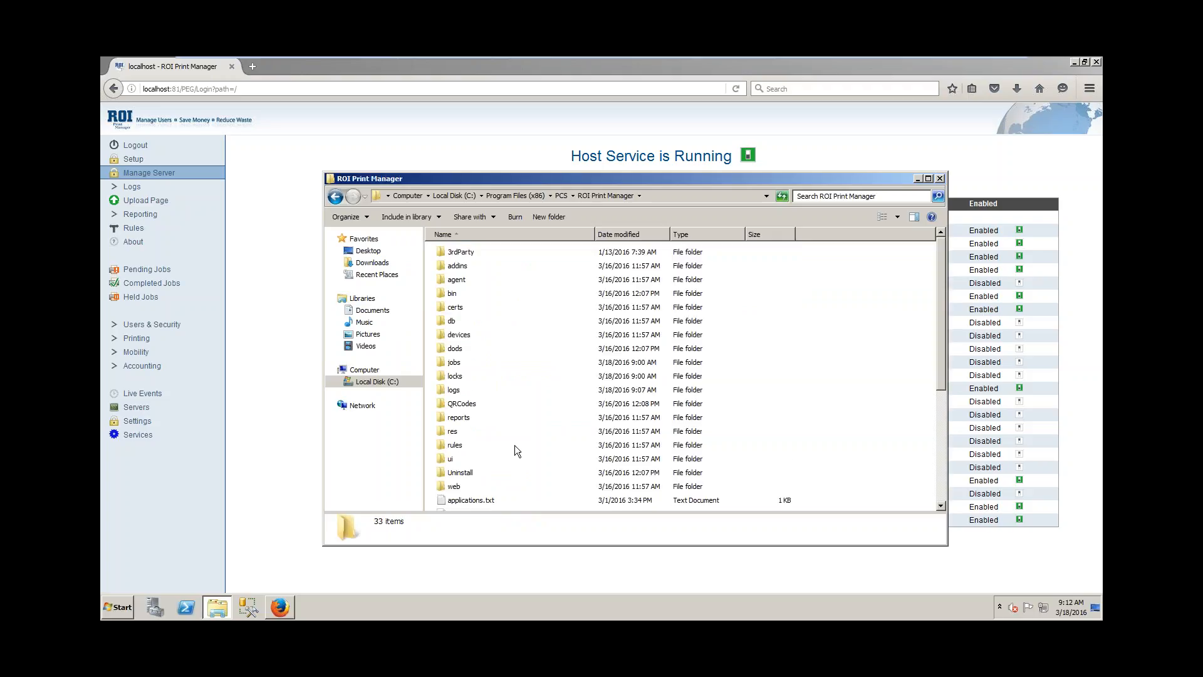
pyautogui.scroll(-5, 514, 445)
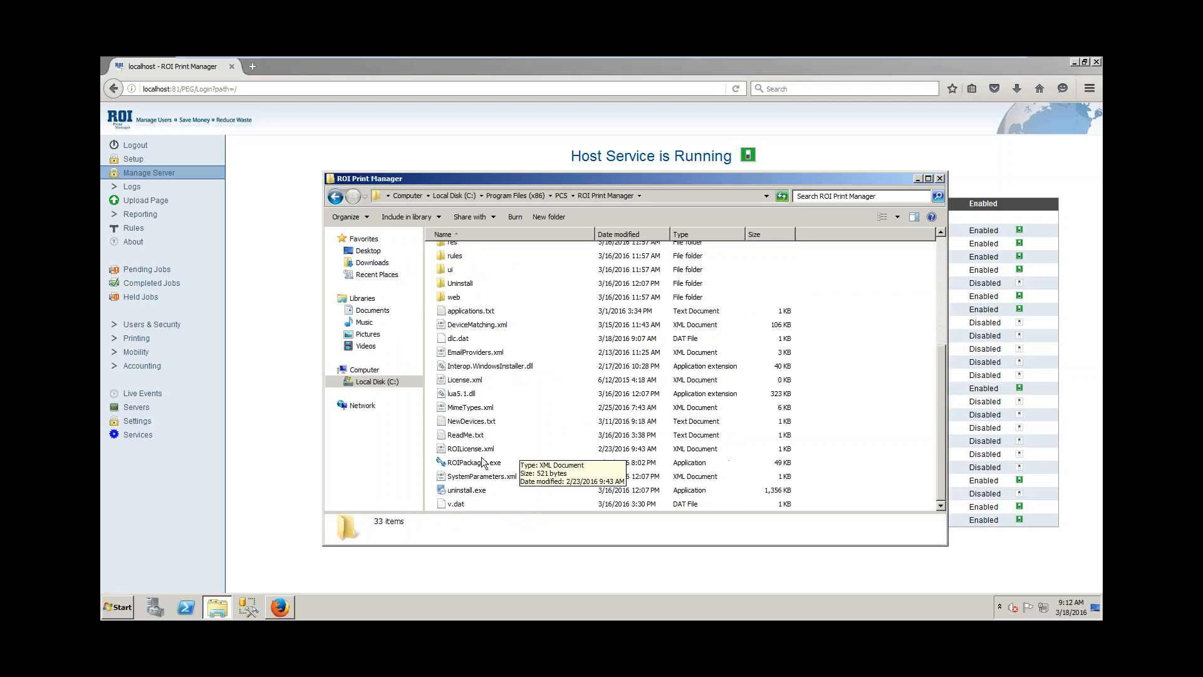
pyautogui.click(475, 464)
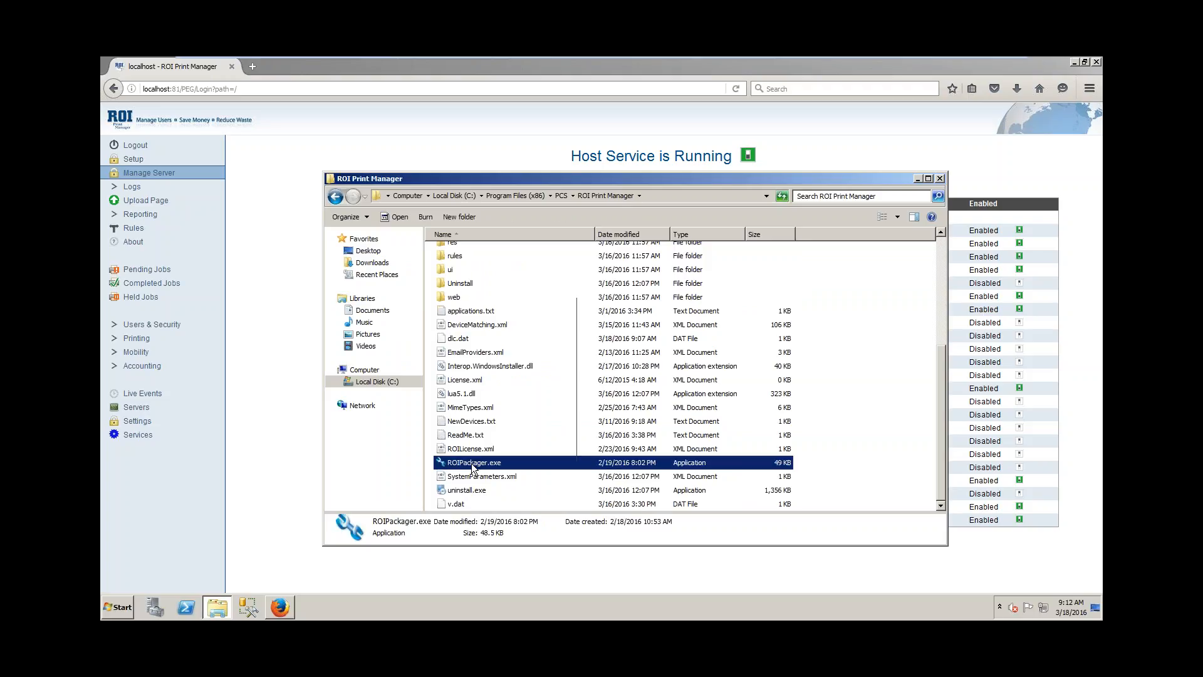
pyautogui.rightClick(472, 465)
pyautogui.click(525, 315)
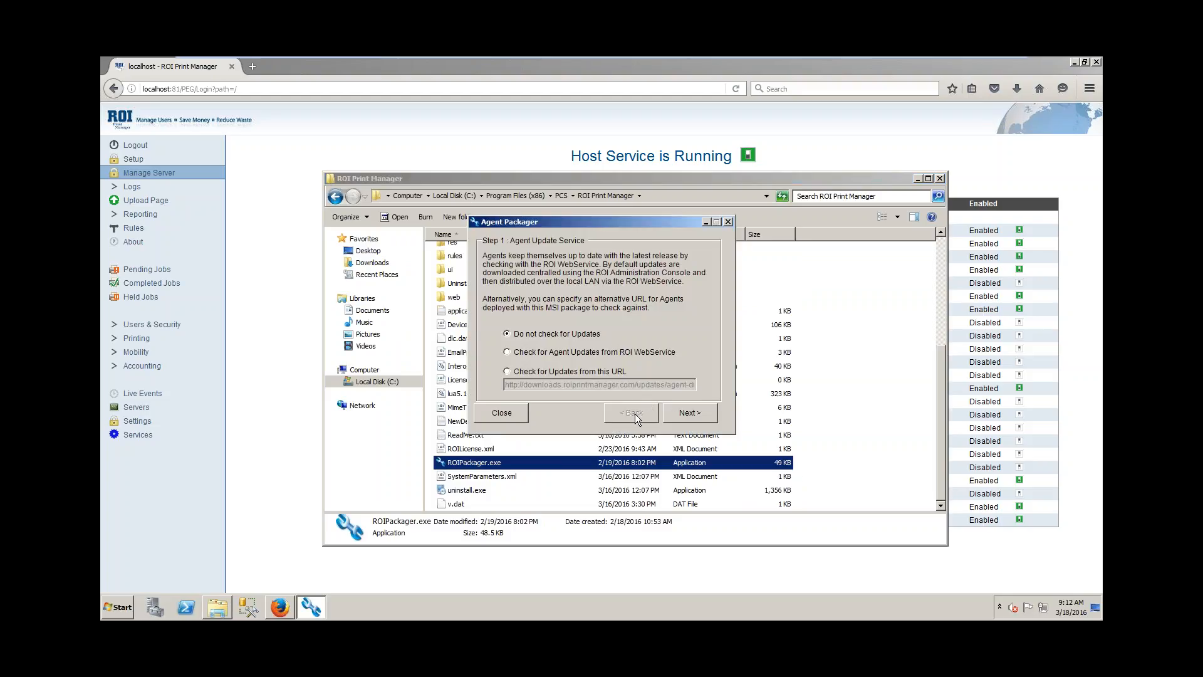
# Configure the agent package without update checks, with domain WORKGROUP, ROI server 192.168.1.103 and the Local System Account
pyautogui.click(697, 414)
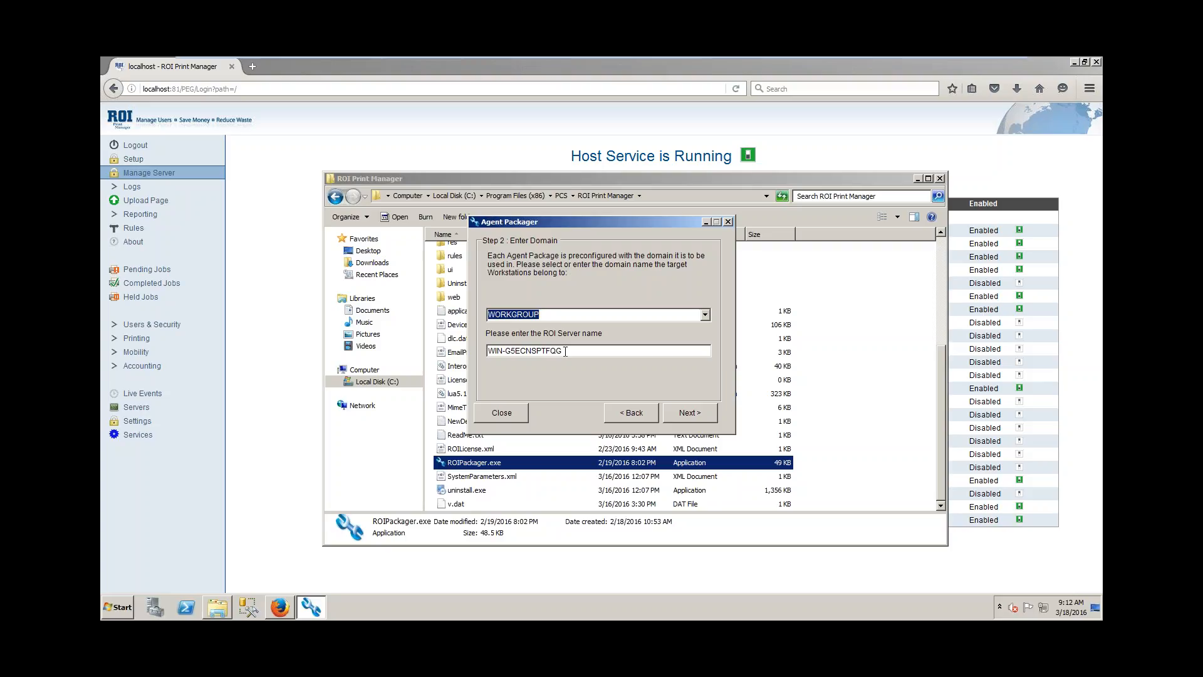
pyautogui.moveTo(566, 351); pyautogui.dragTo(476, 351)
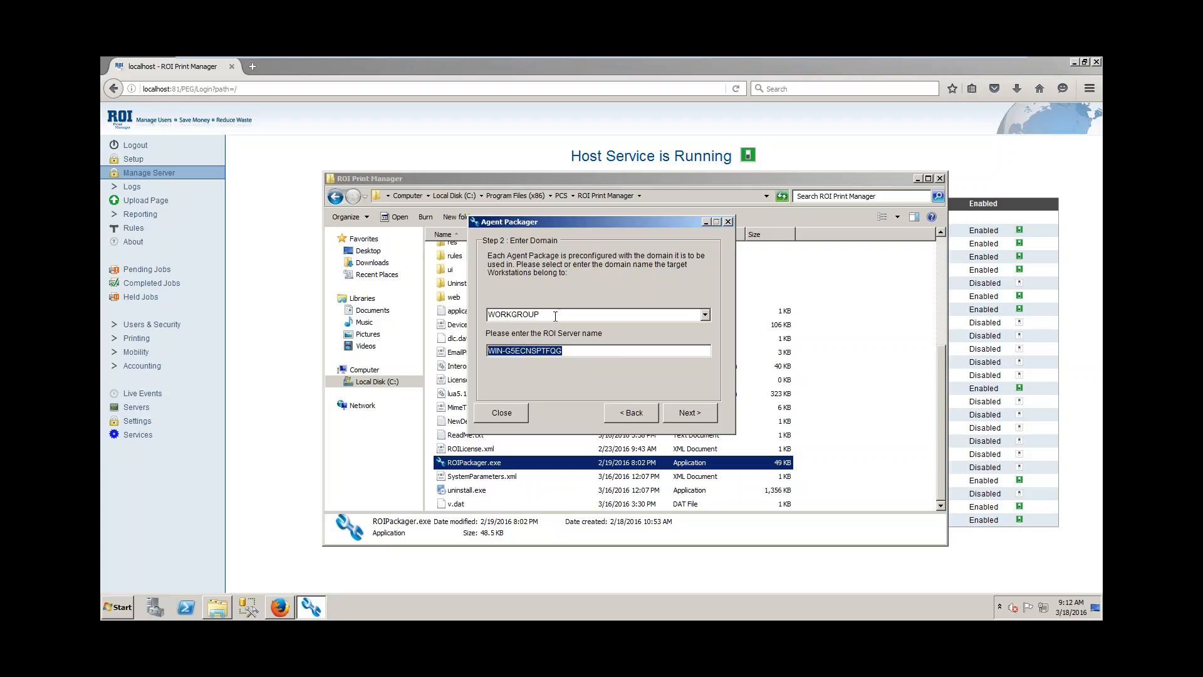
pyautogui.write('192.168.1.103')
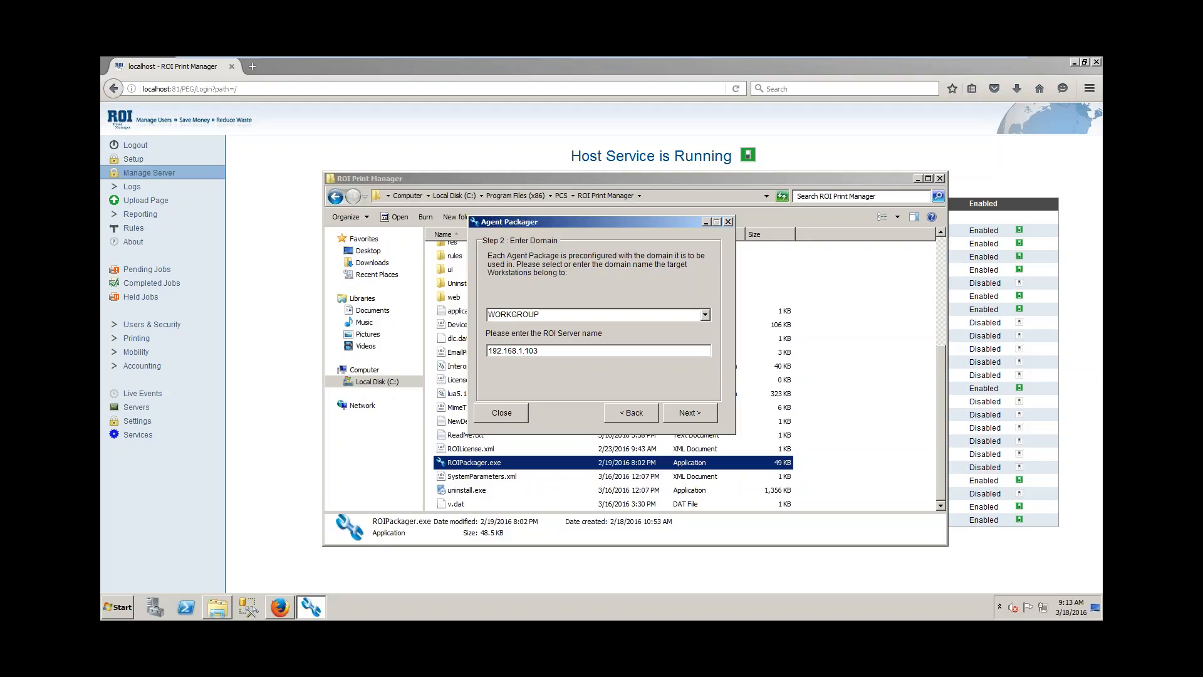
pyautogui.click(687, 412)
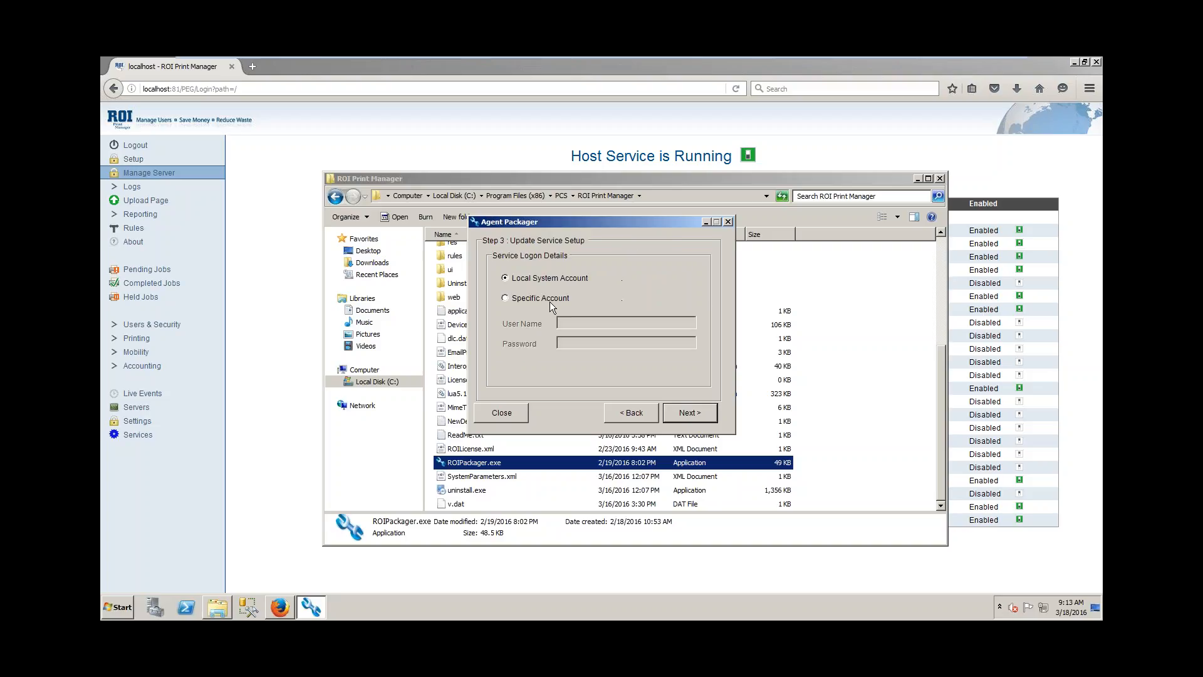
pyautogui.click(705, 415)
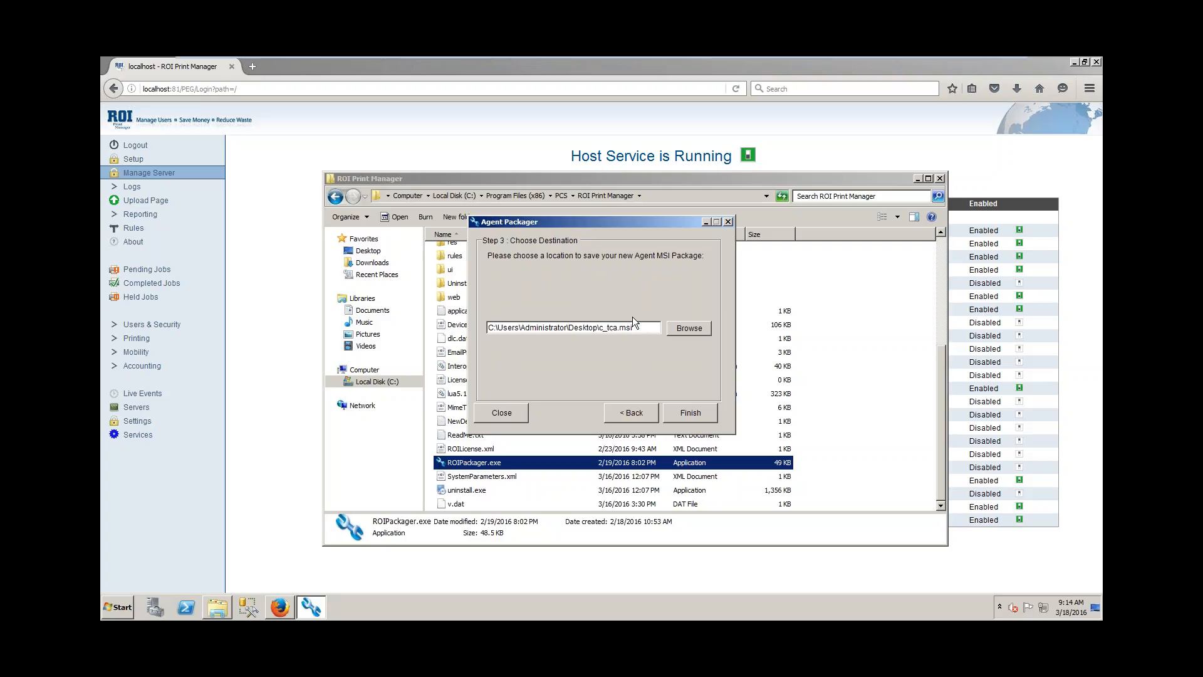
pyautogui.write('Test')
pyautogui.press('BackSpace')
pyautogui.press('BackSpace')
pyautogui.press('BackSpace')
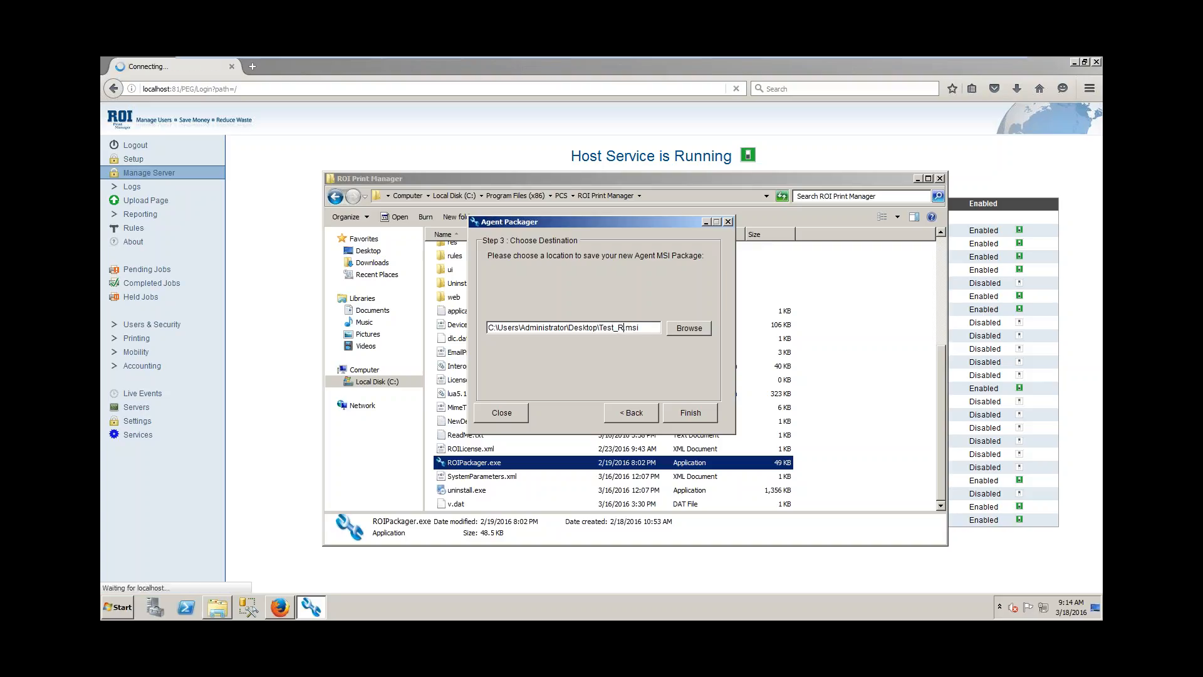
pyautogui.write('ROIAgent')
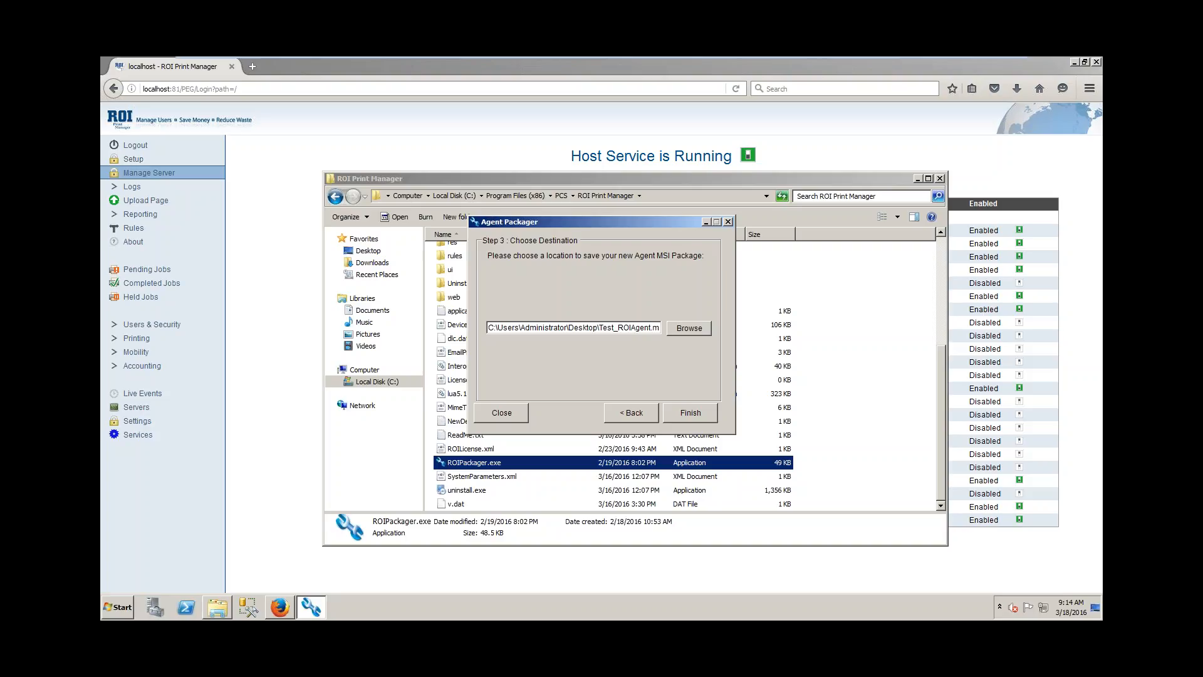
pyautogui.click(703, 416)
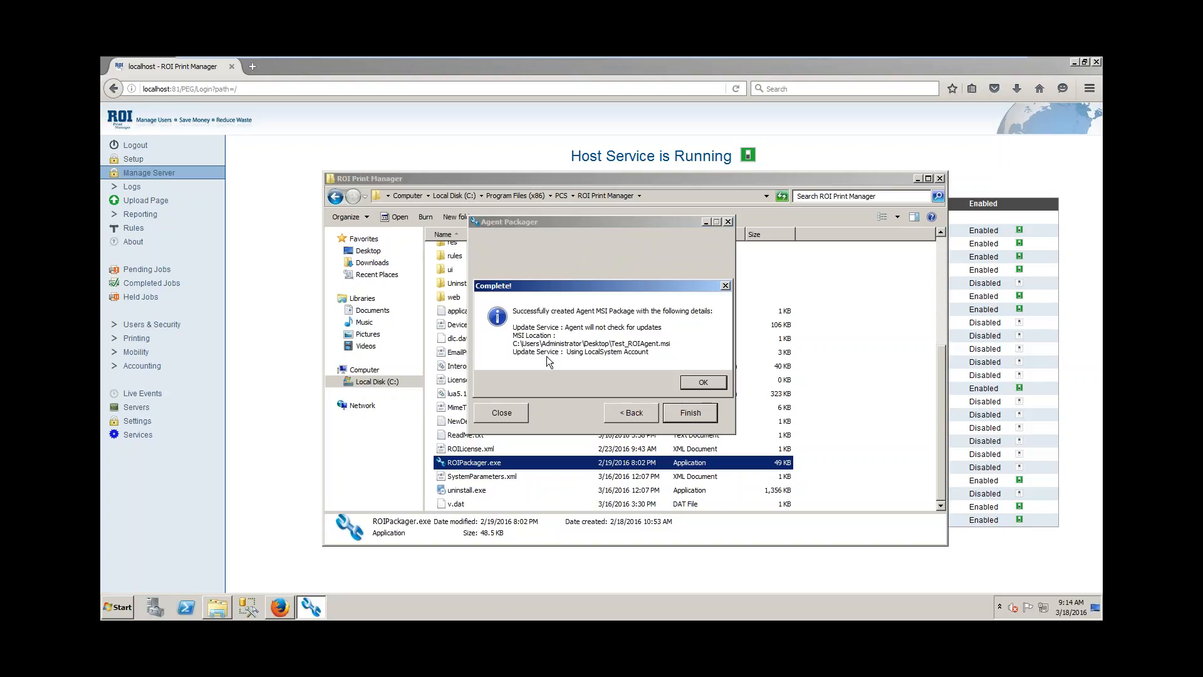
pyautogui.click(711, 382)
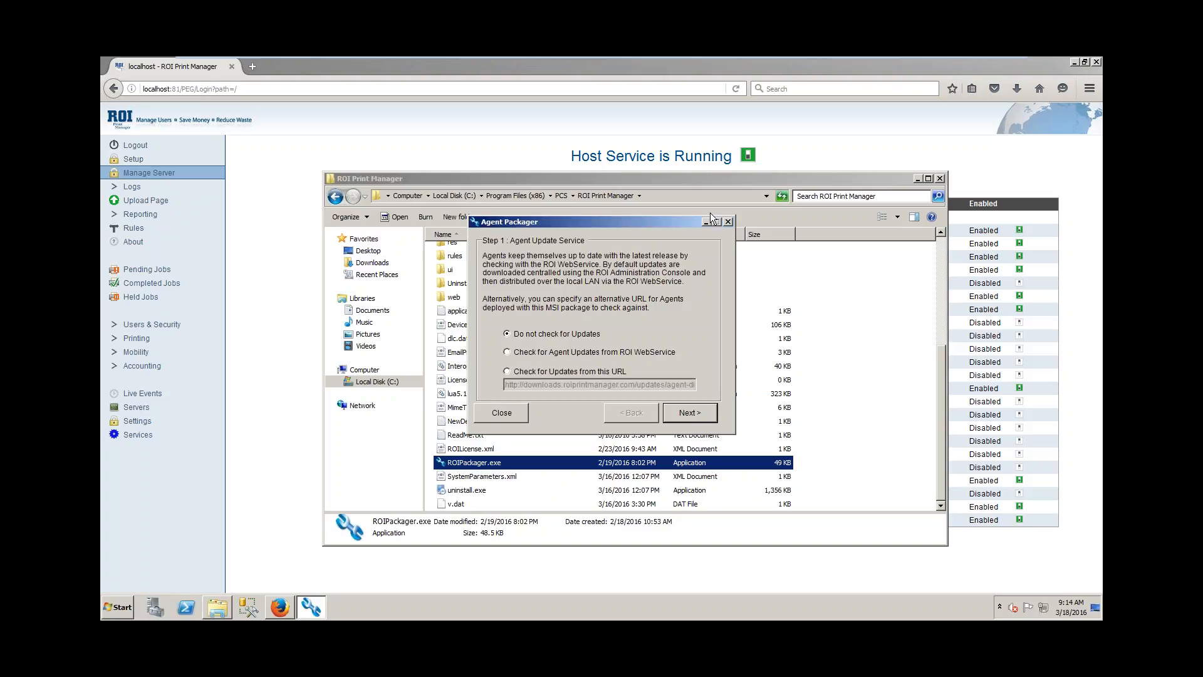
pyautogui.click(728, 222)
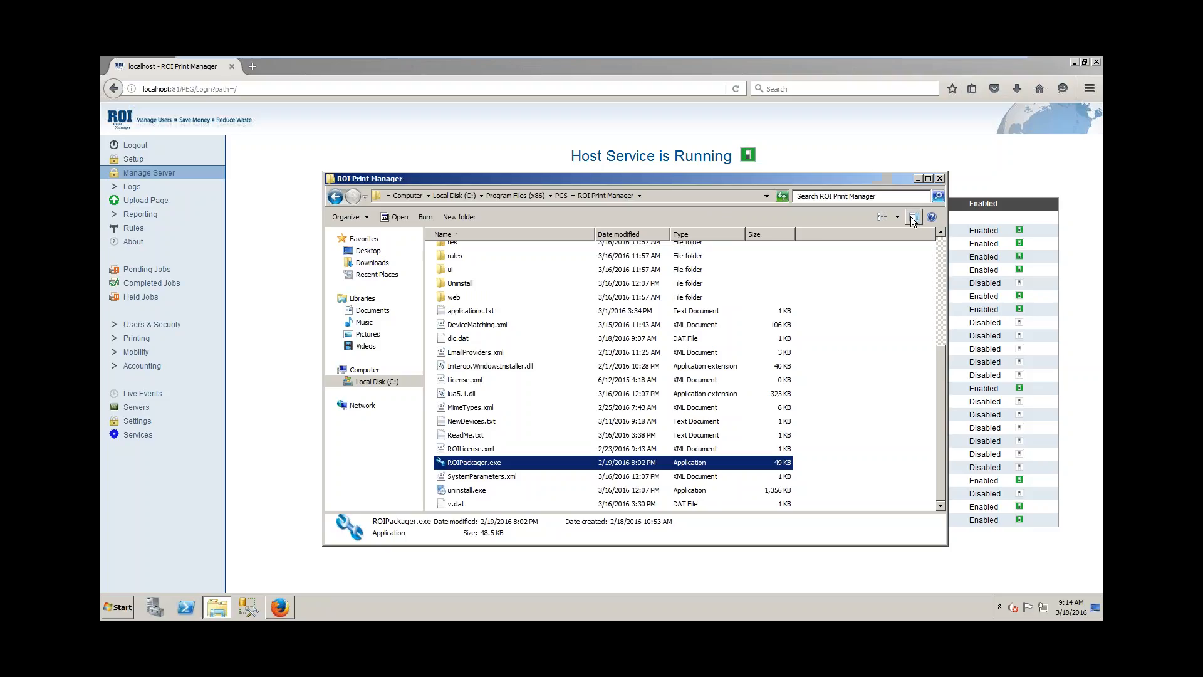
# Clear the open windows away and inspect the new Test_ROIAgent package's details on the desktop
pyautogui.click(940, 179)
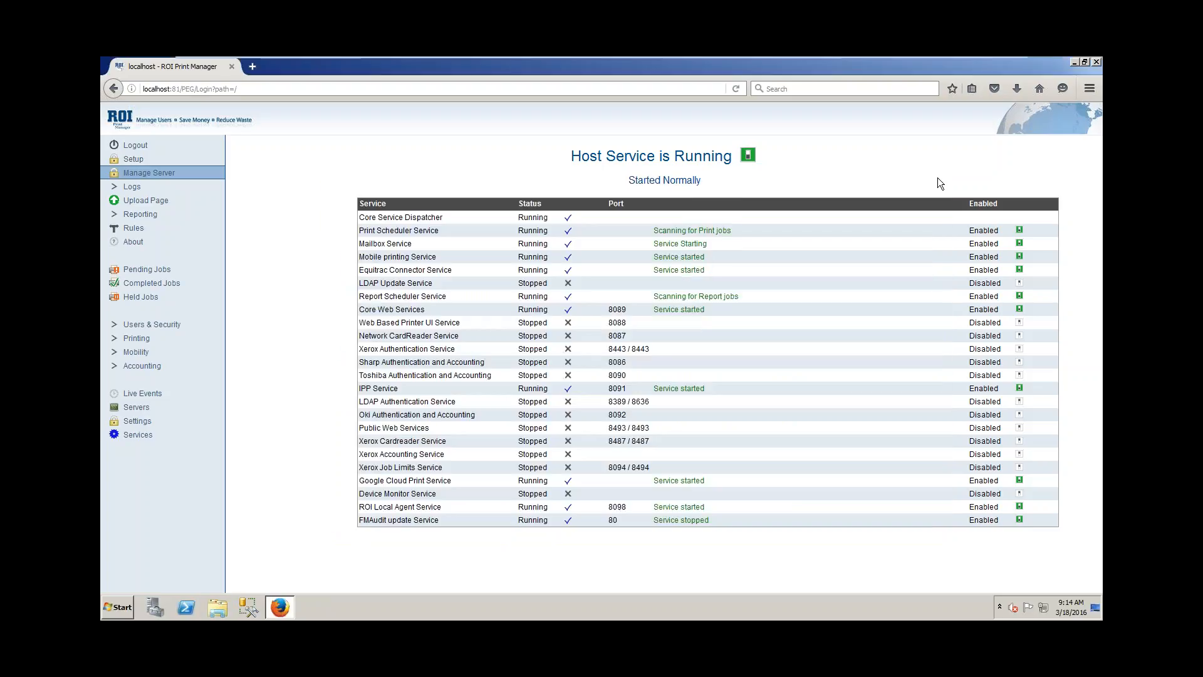
pyautogui.click(1074, 62)
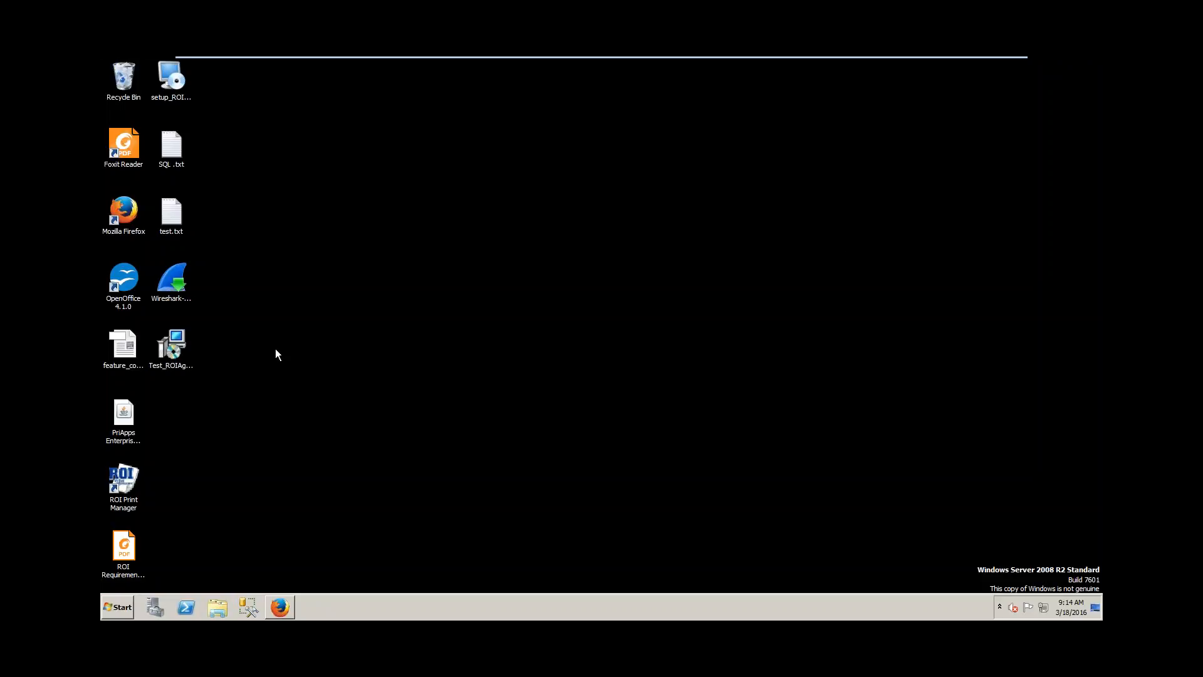
pyautogui.click(181, 353)
pyautogui.moveTo(168, 359)
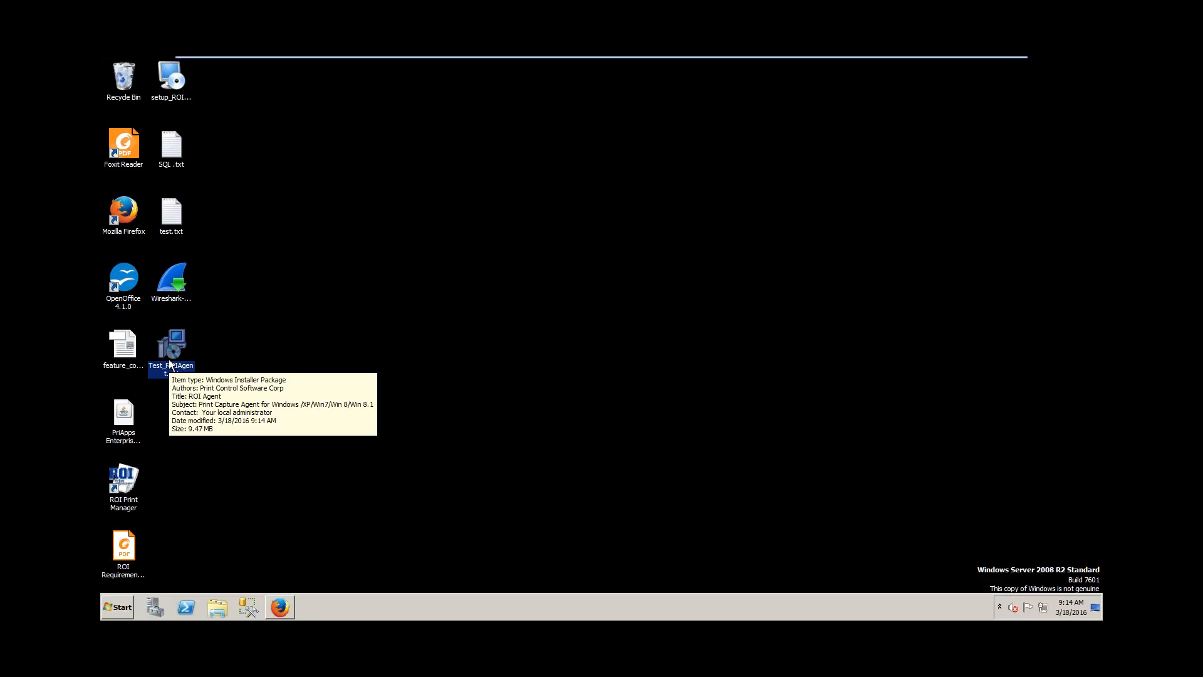
# Switch back to ROI Print Manager in Firefox and view the Local Agents list under Reporting
pyautogui.click(289, 612)
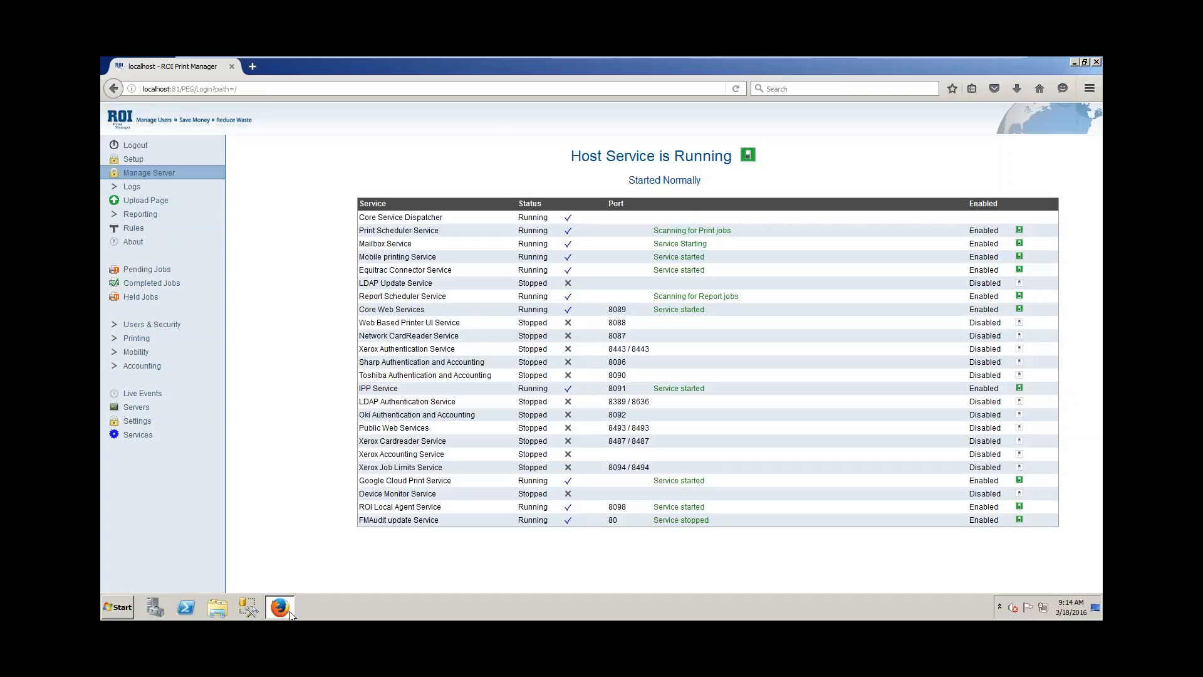
pyautogui.click(146, 214)
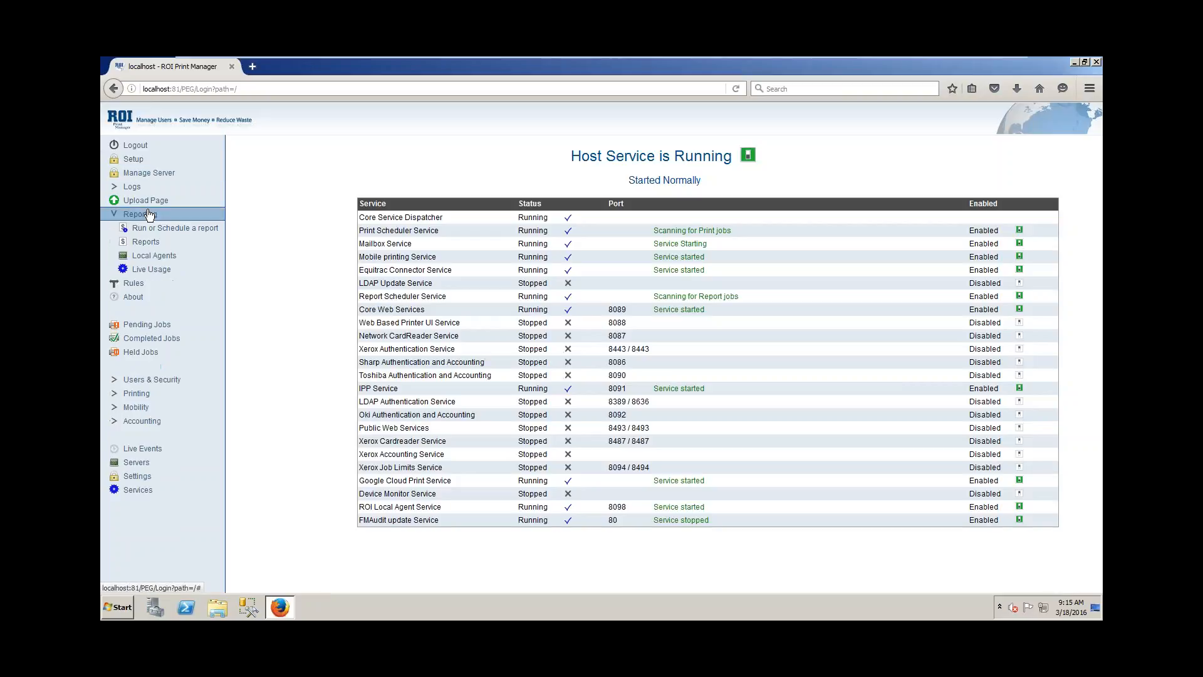
pyautogui.click(161, 257)
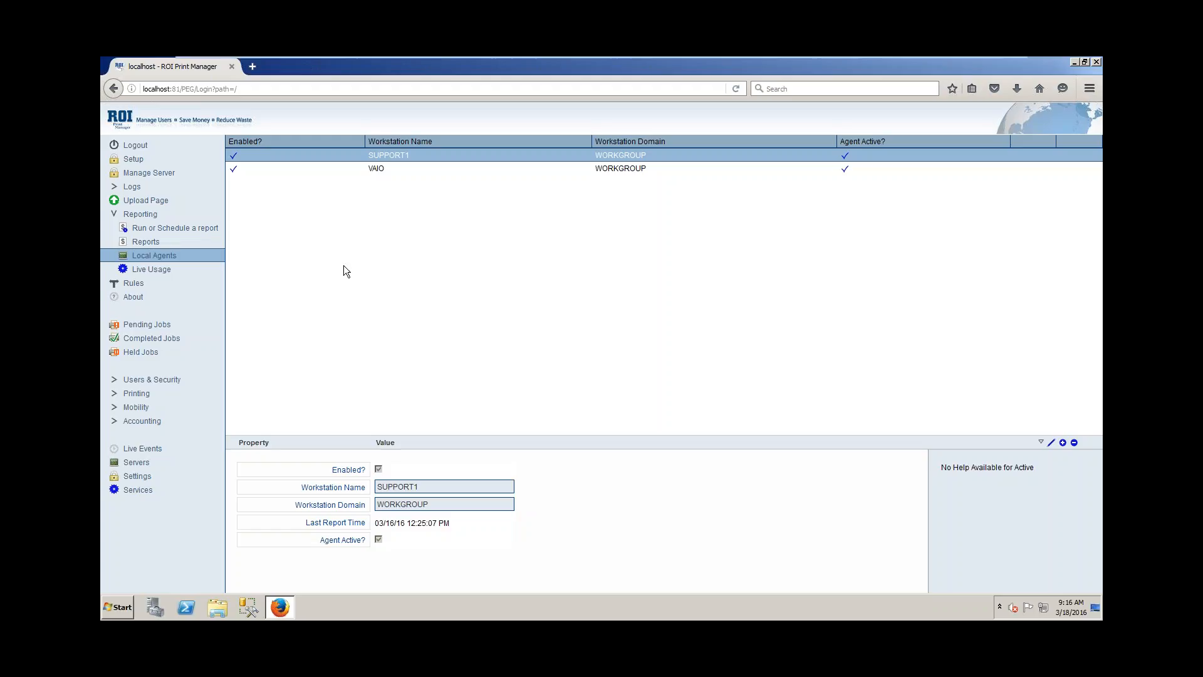
# View the Printers & MFDs list and the settings of SUPPORT1's EPSON WorkForce 320 and RICOH Aficio MP C300SR
pyautogui.click(142, 393)
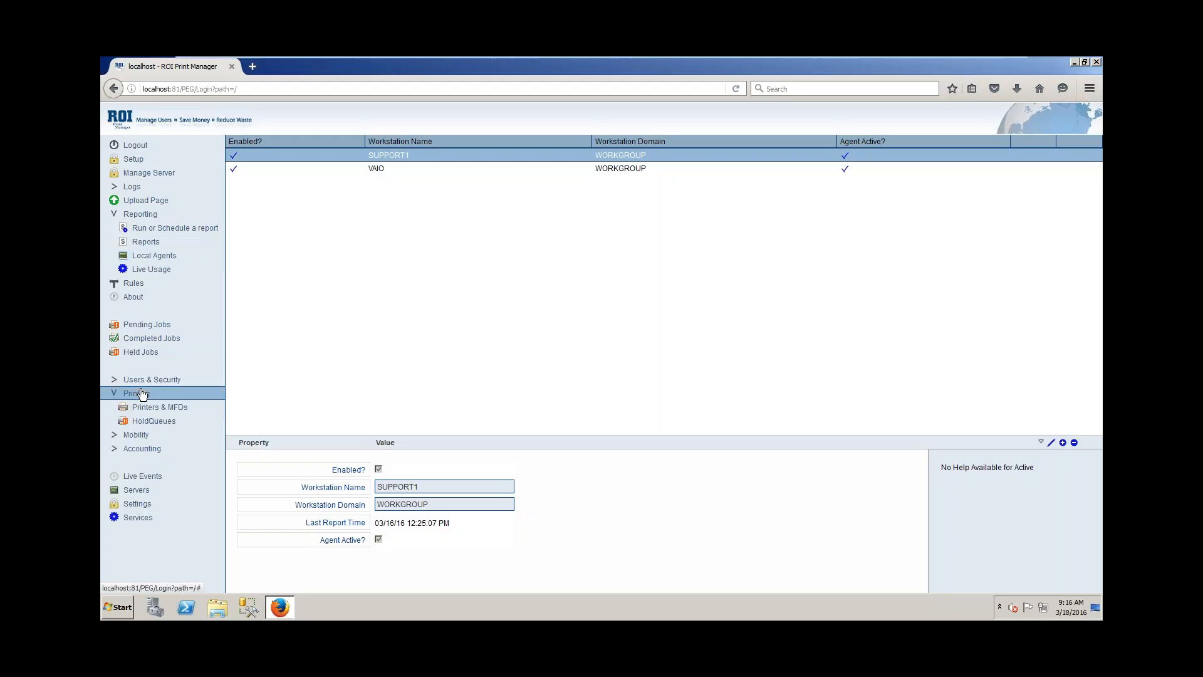
pyautogui.click(168, 408)
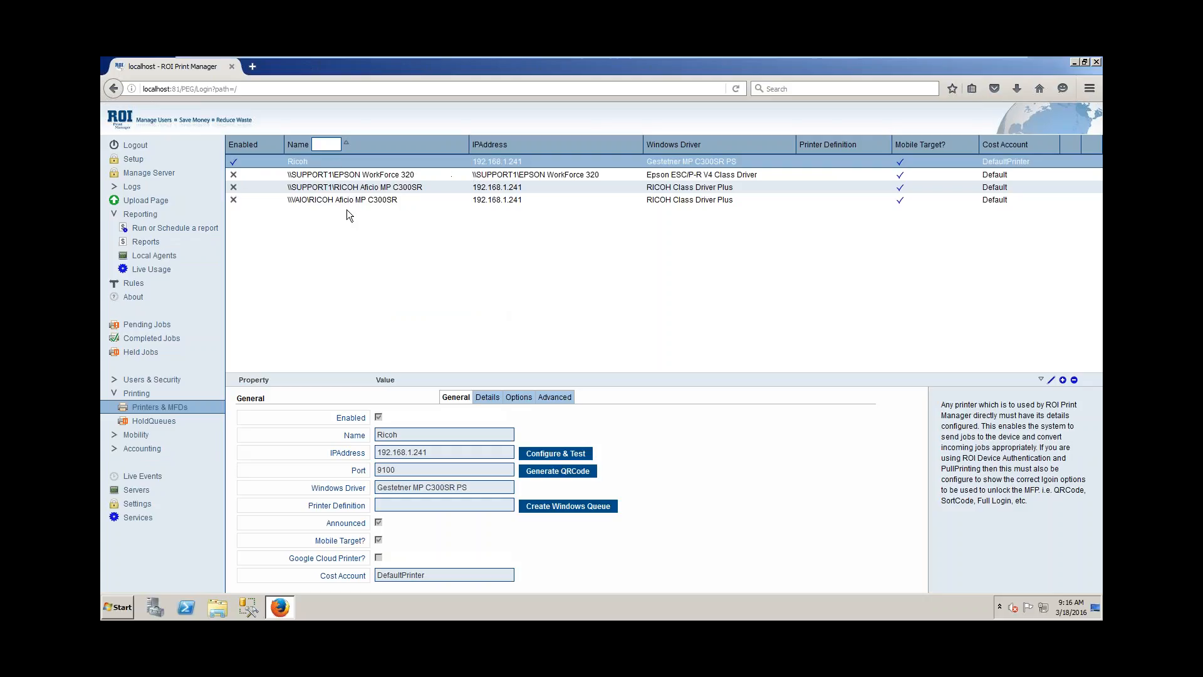
pyautogui.click(347, 175)
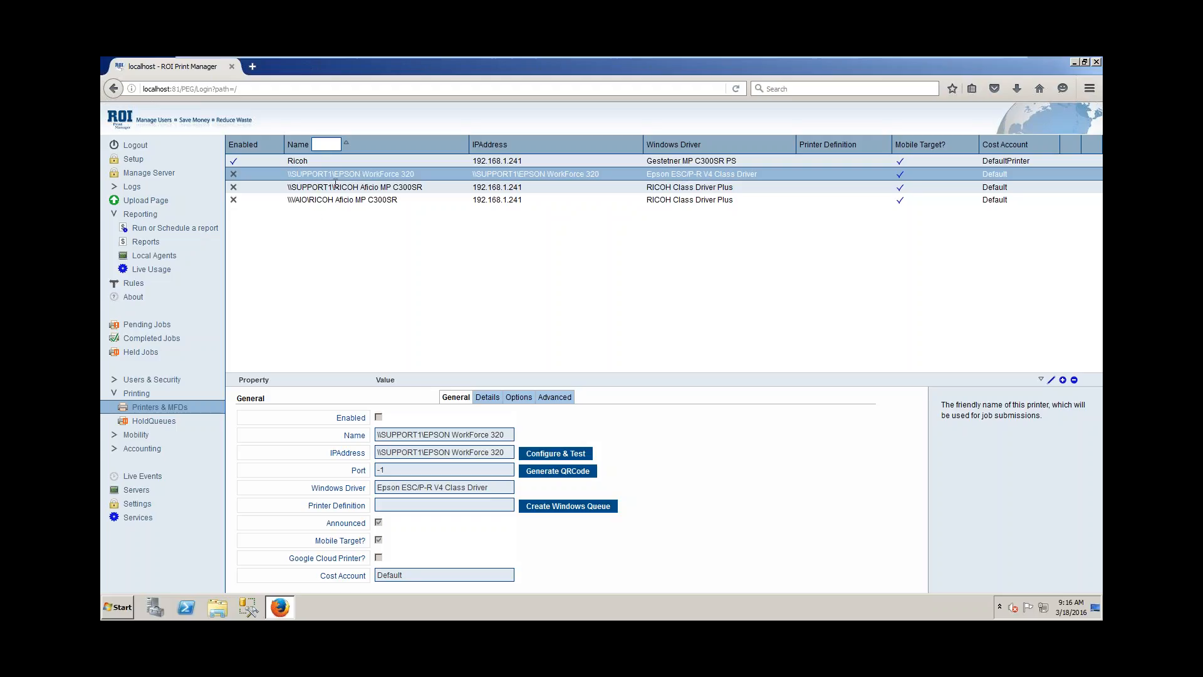
pyautogui.click(421, 186)
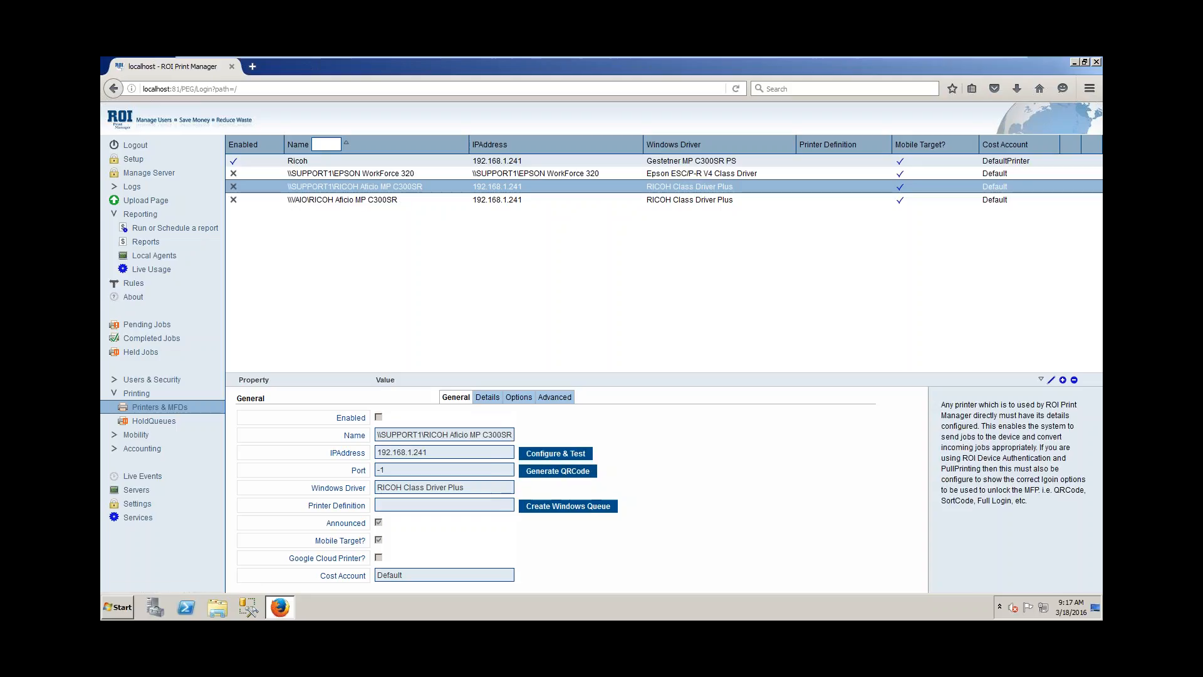
# View the settings of VAIO's RICOH Aficio MP C300SR and compare them with SUPPORT1's EPSON WorkForce 320 and RICOH Aficio MP C300SR
pyautogui.click(414, 200)
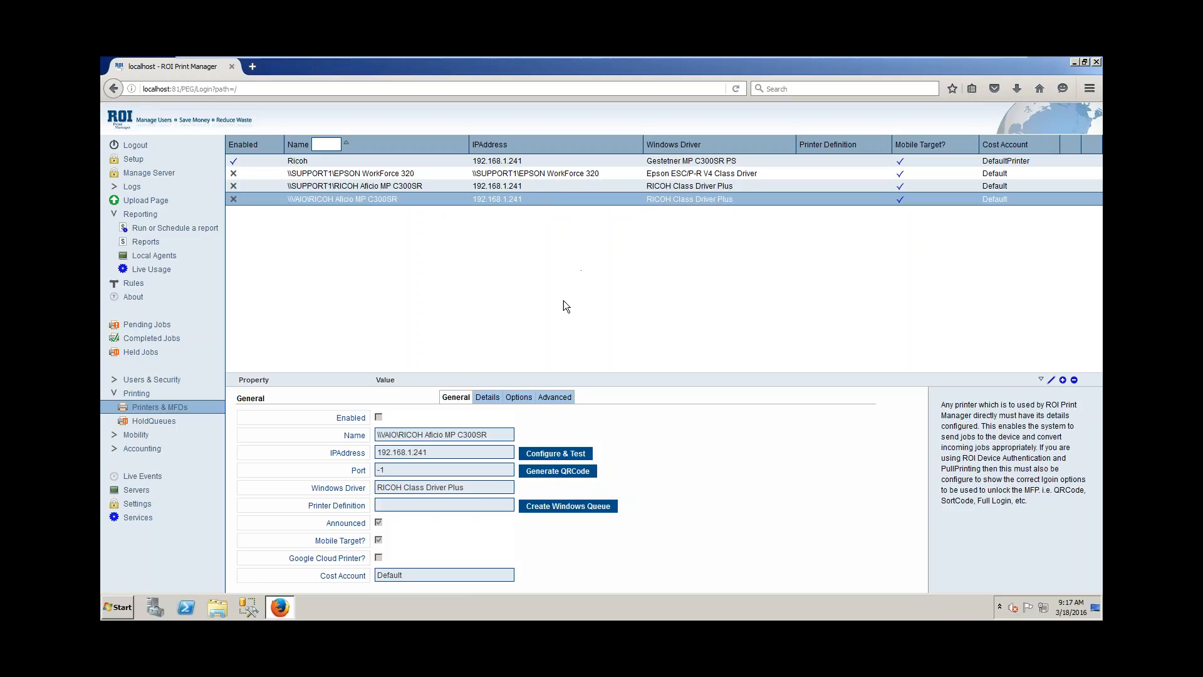
pyautogui.click(374, 177)
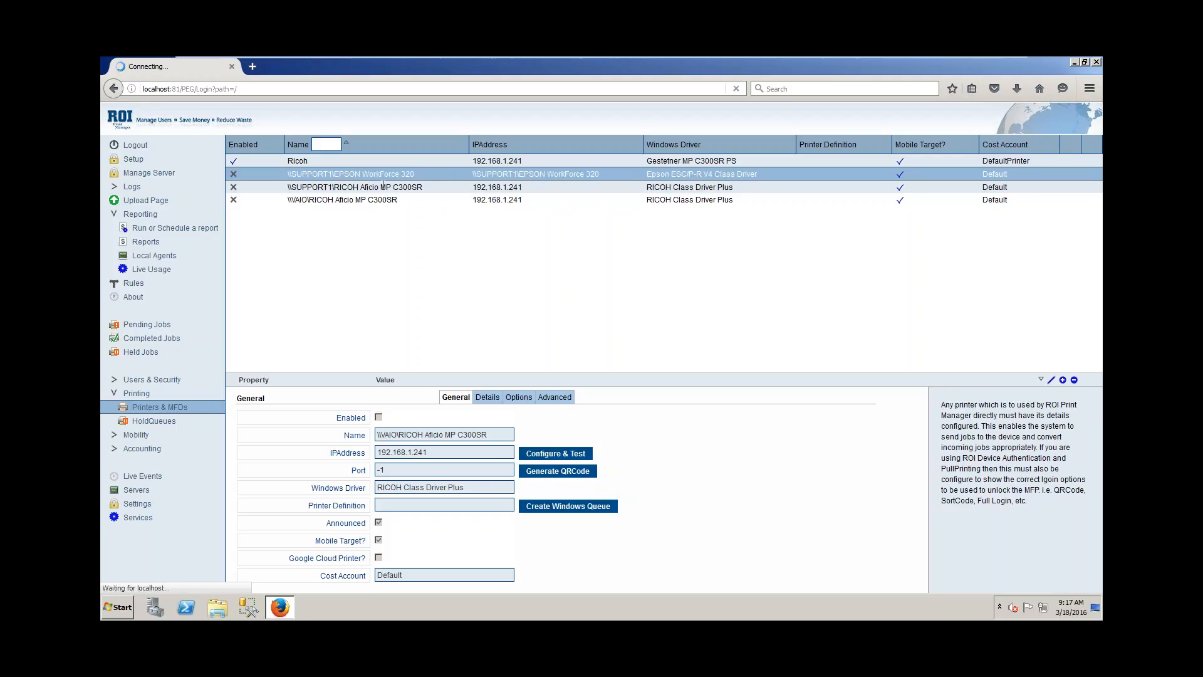
pyautogui.click(383, 187)
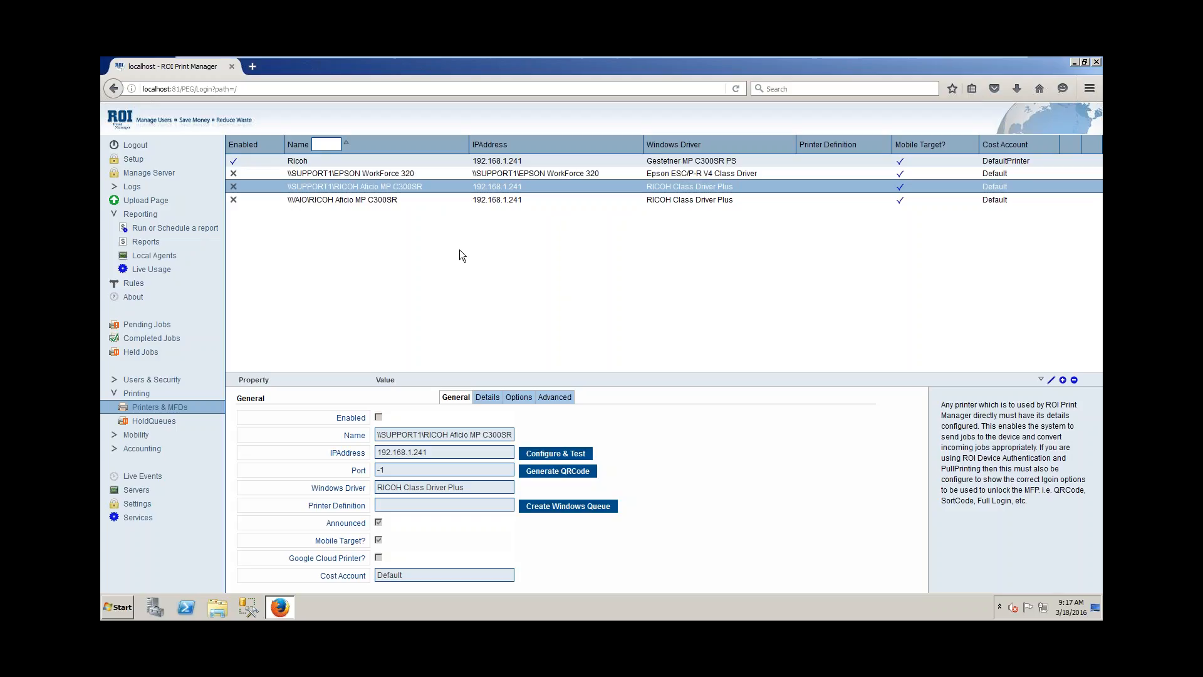
# Review the Live Usage job list under Reporting and open the list of reports available to run or schedule
pyautogui.click(151, 269)
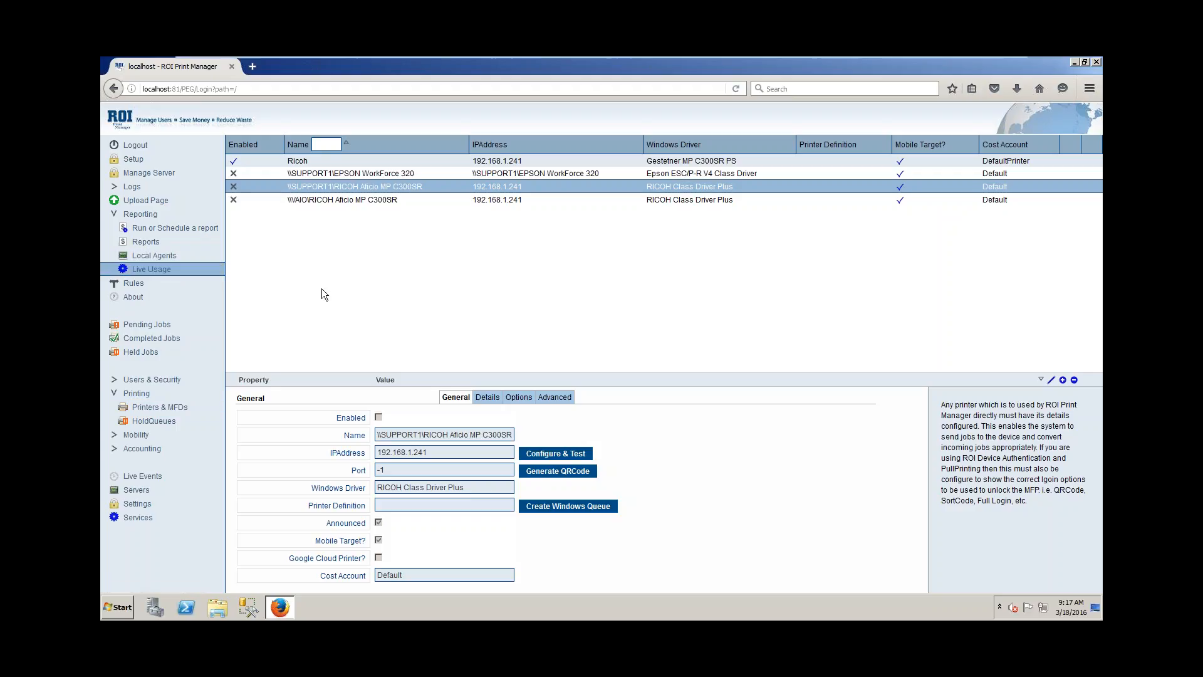
pyautogui.click(156, 263)
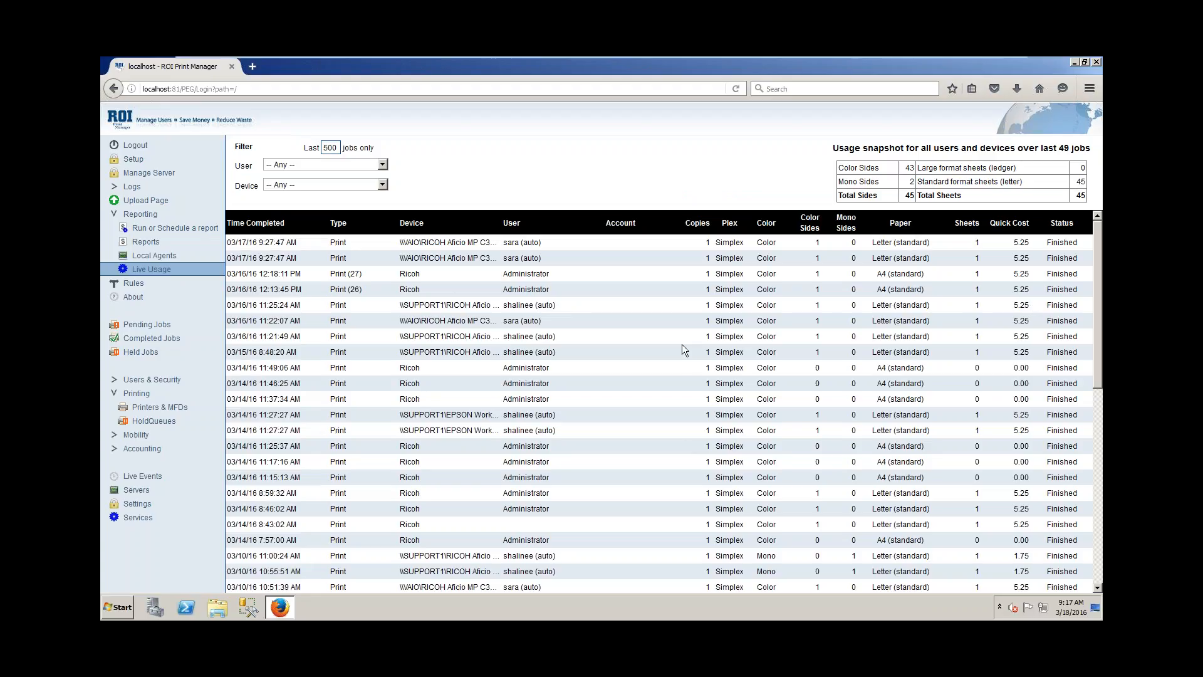
pyautogui.click(166, 230)
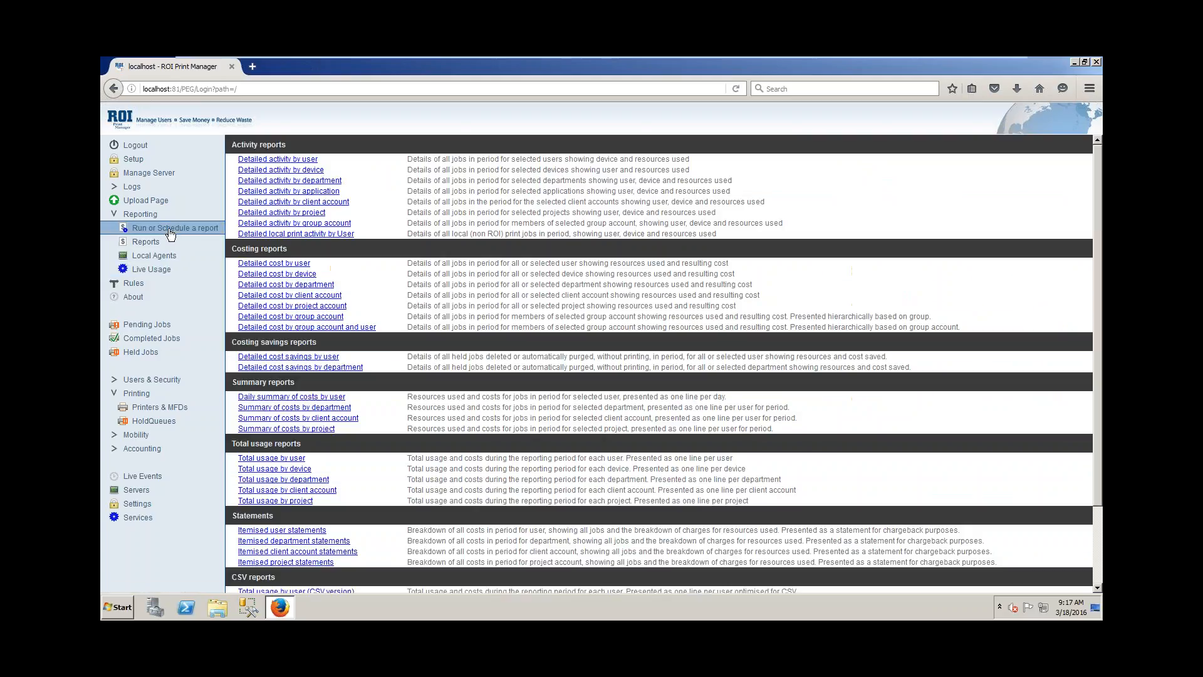